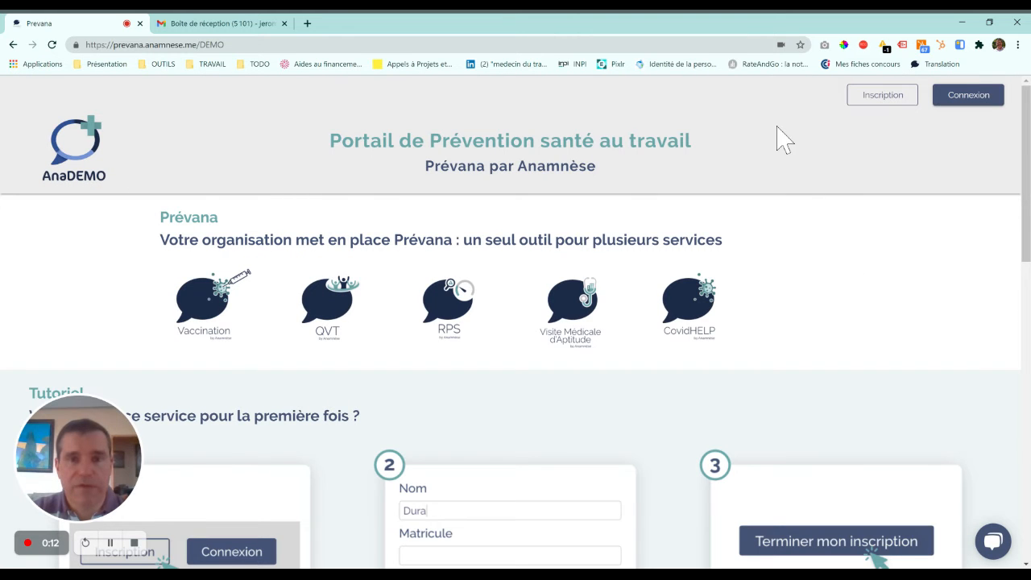
Open the Prévana registration form and enter the user's last name in Nom.
{"action": "left_click", "coordinate": [184, 45]}
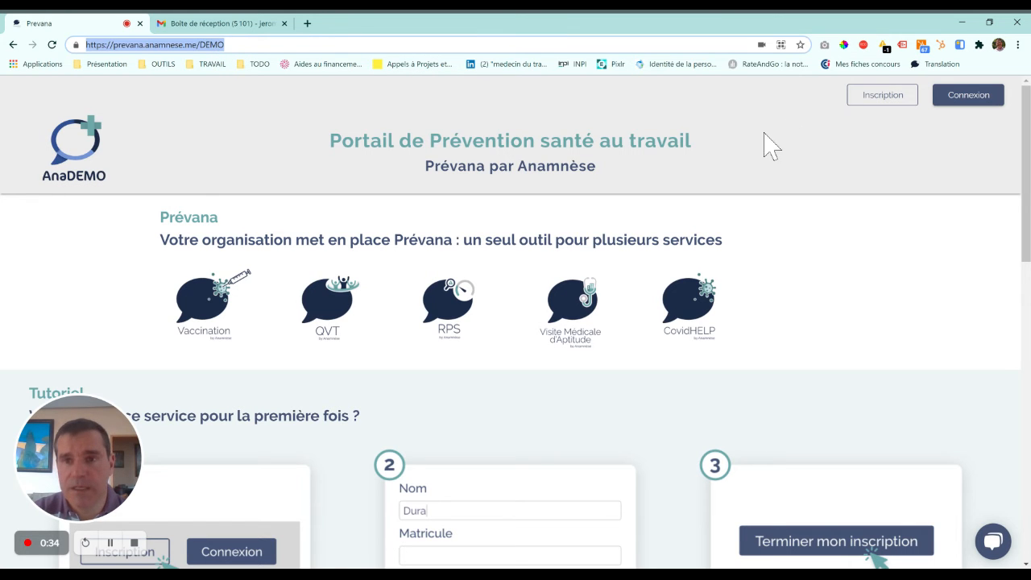
{"action": "left_click", "coordinate": [840, 153]}
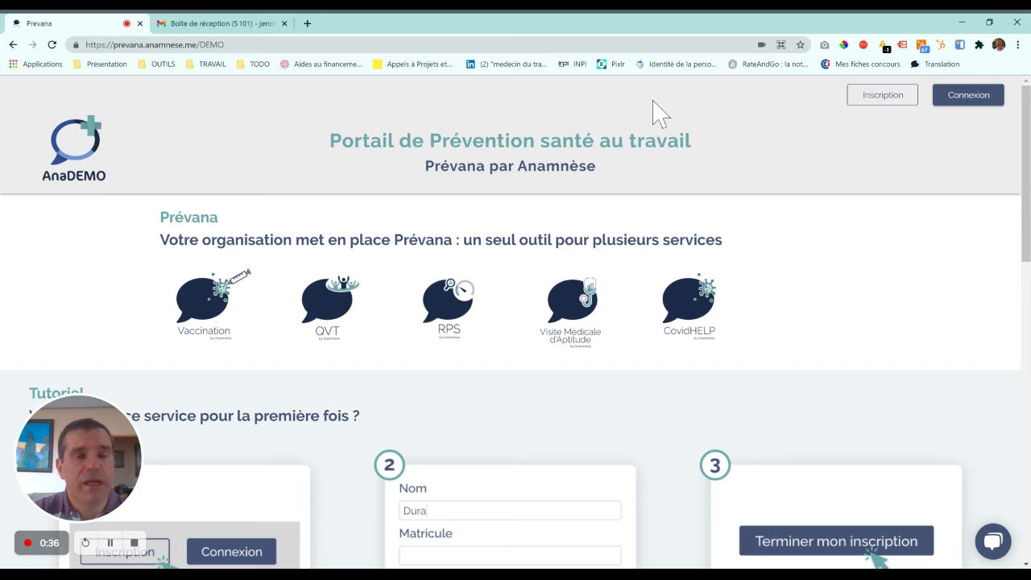
{"action": "left_click", "coordinate": [896, 111]}
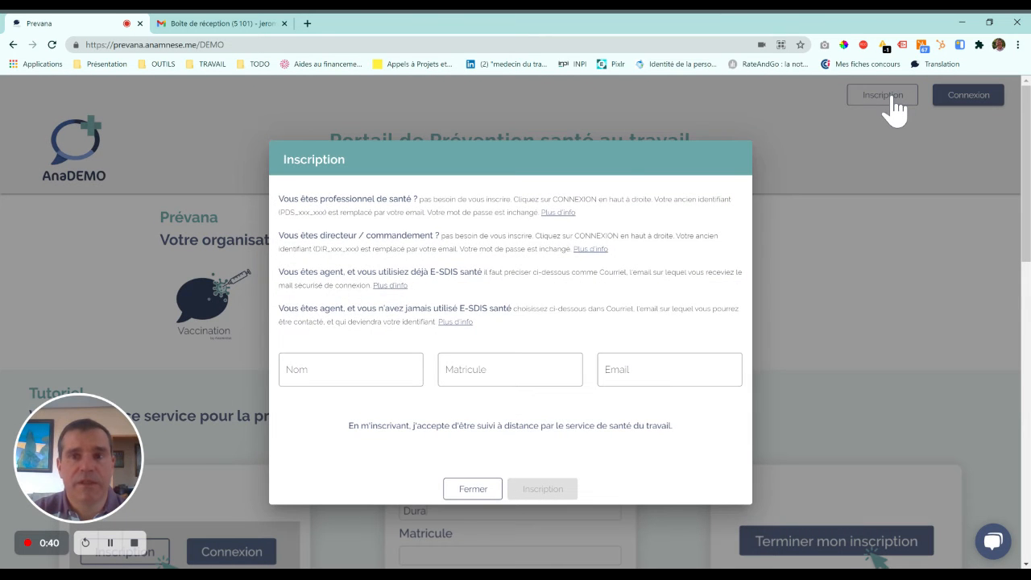
{"action": "left_click", "coordinate": [323, 369]}
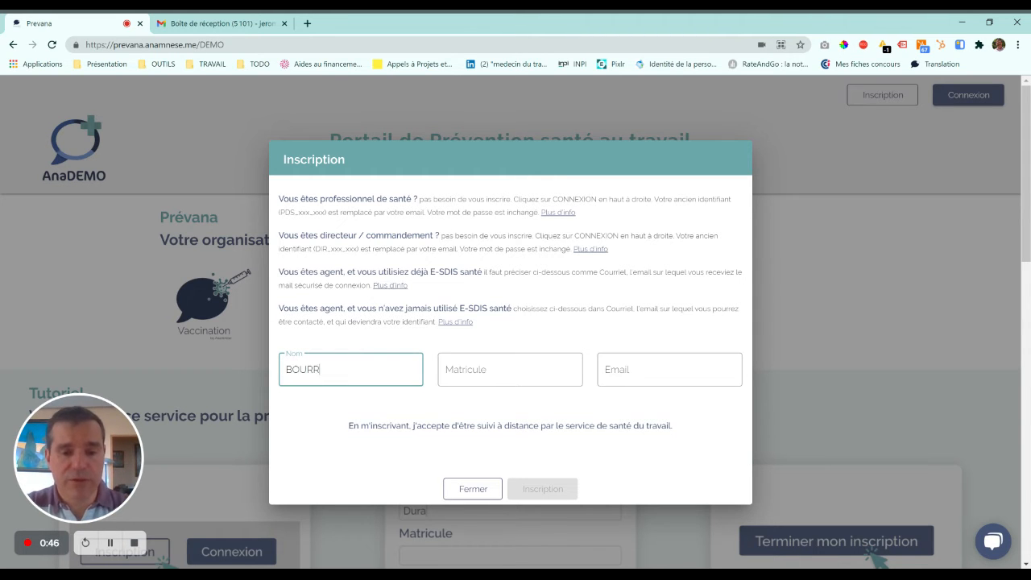
{"action": "type", "text": "B"}
{"action": "key", "text": "BackSpace"}
{"action": "type", "text": "DURAND"}
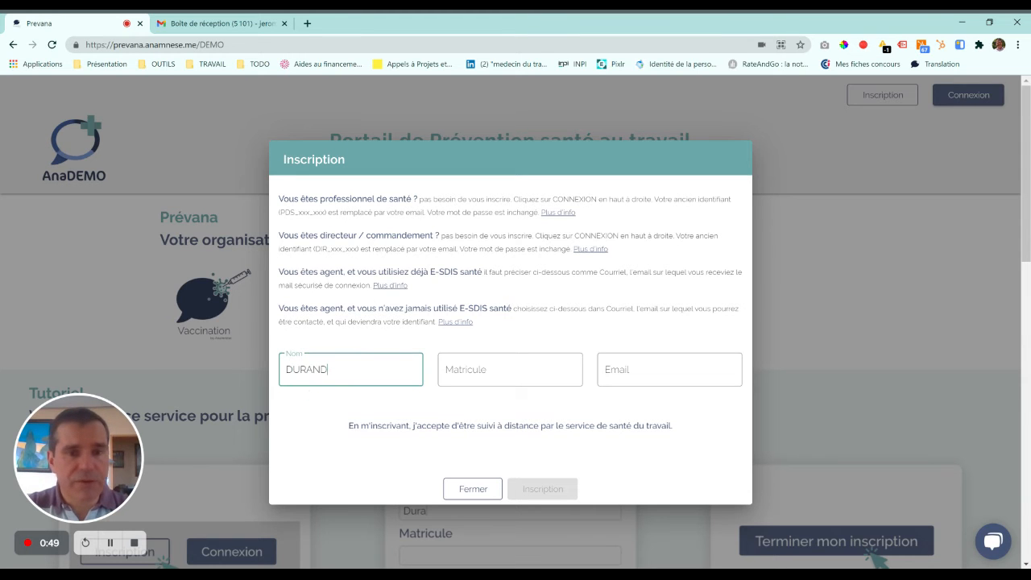
Fill in the Matricule and e-mail address, submit the registration, and close the confirmation dialog.
{"action": "left_click", "coordinate": [510, 370]}
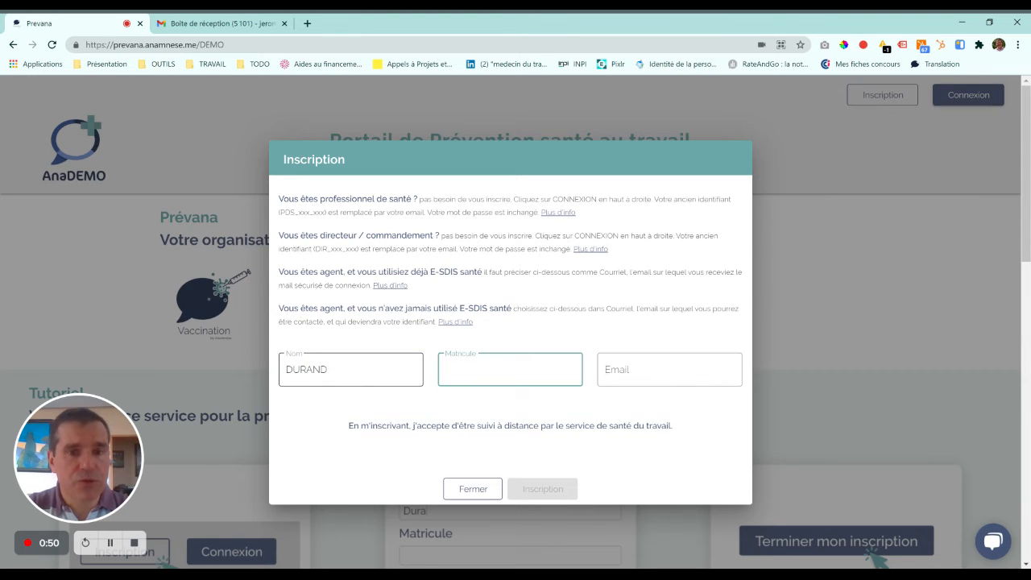
{"action": "key", "text": "Tab"}
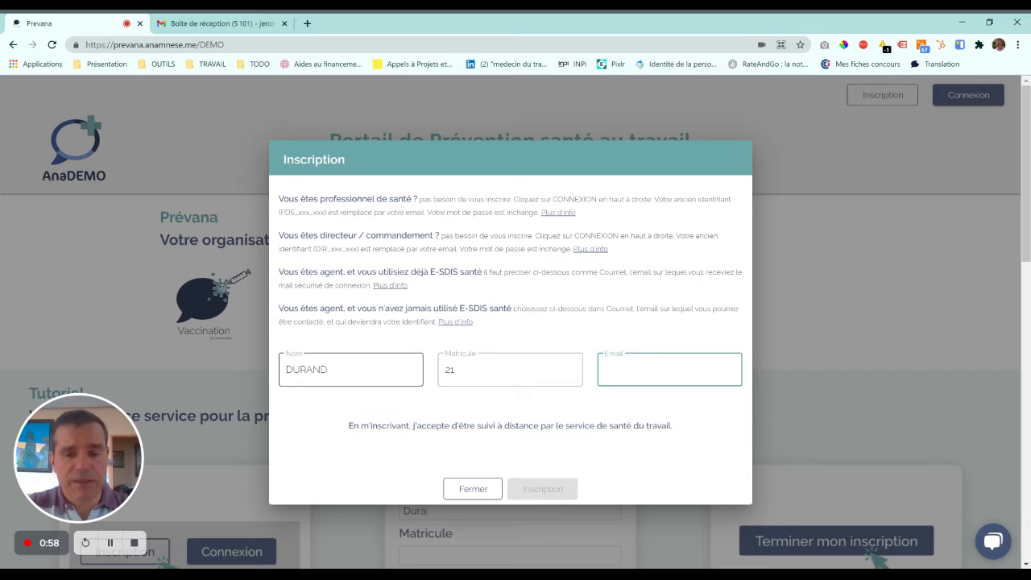
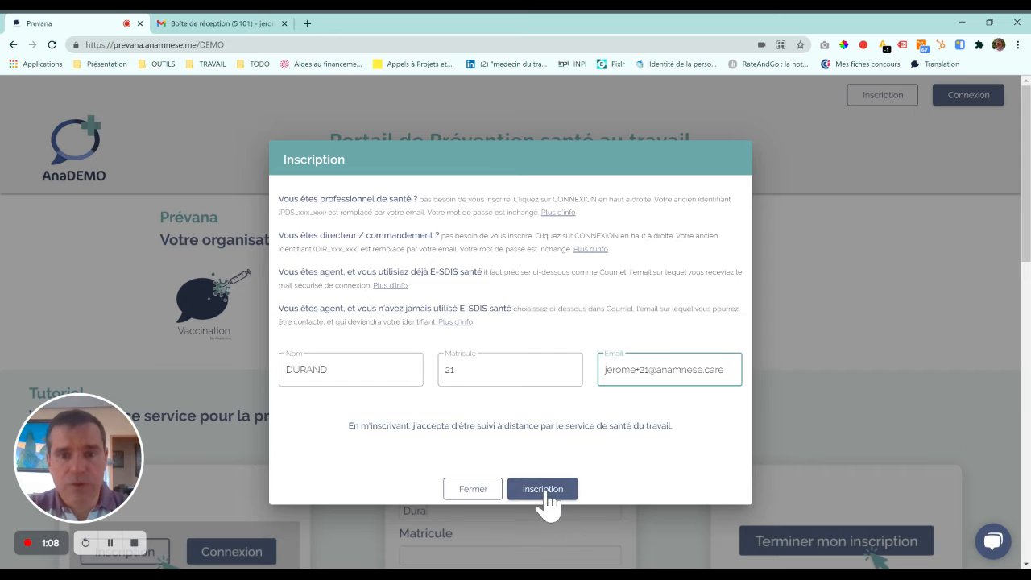
{"action": "left_click", "coordinate": [545, 494]}
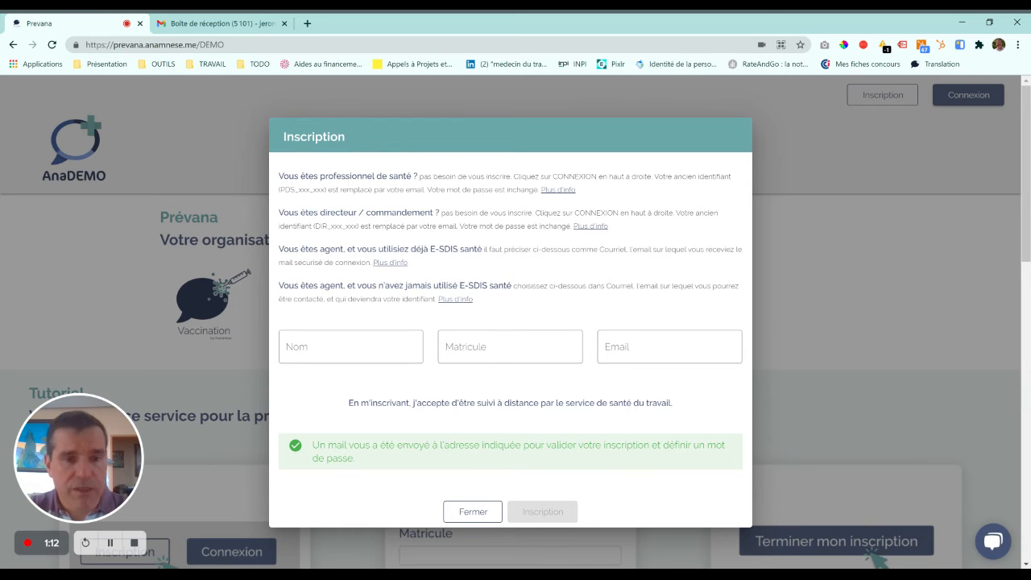
{"action": "left_click", "coordinate": [472, 512]}
In Gmail's Principale tab, open 'E-DEMO: Valider votre inscription' and follow its Définir un mot de passe link.
{"action": "left_click", "coordinate": [250, 26]}
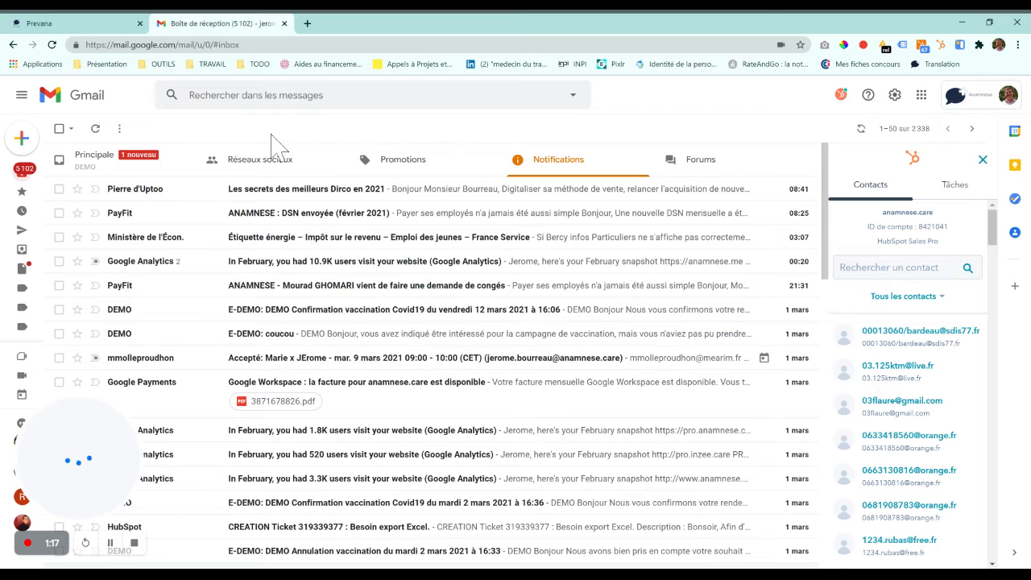
{"action": "left_click", "coordinate": [105, 161]}
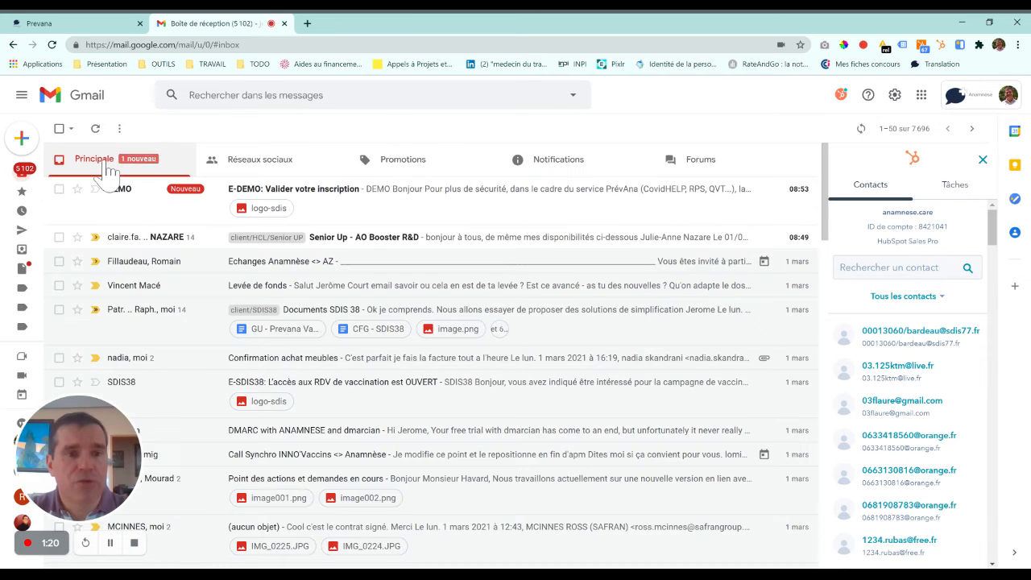
{"action": "left_click", "coordinate": [358, 201]}
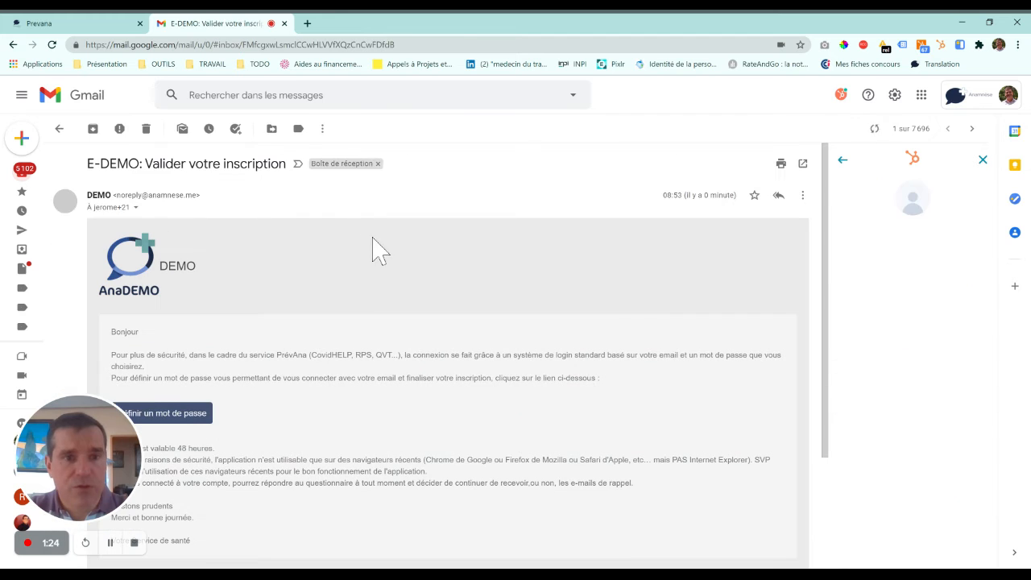
{"action": "left_click", "coordinate": [170, 429]}
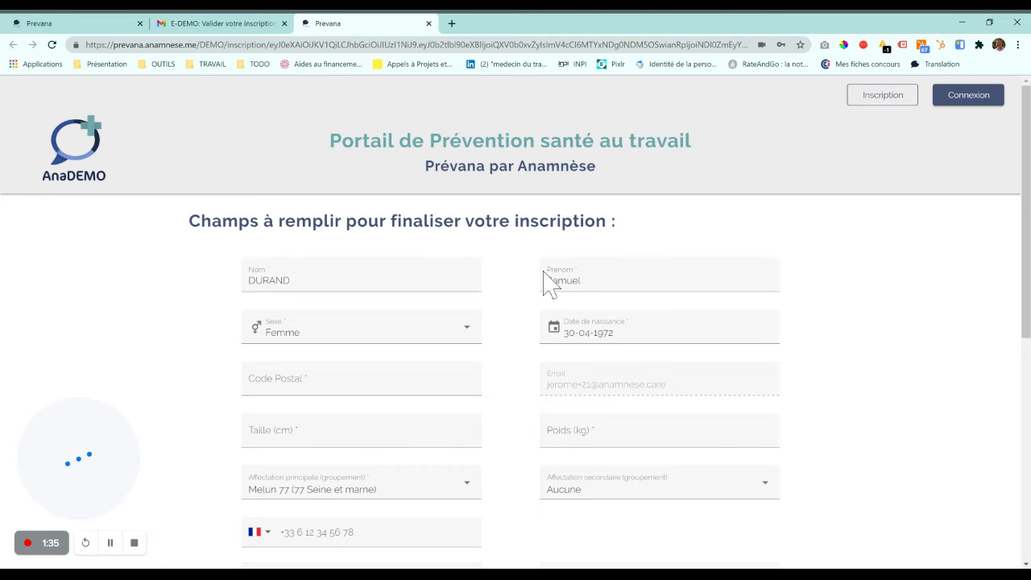
Enter postal code 75004 and a weight of 80 kg on the completion form.
{"action": "left_click", "coordinate": [360, 379]}
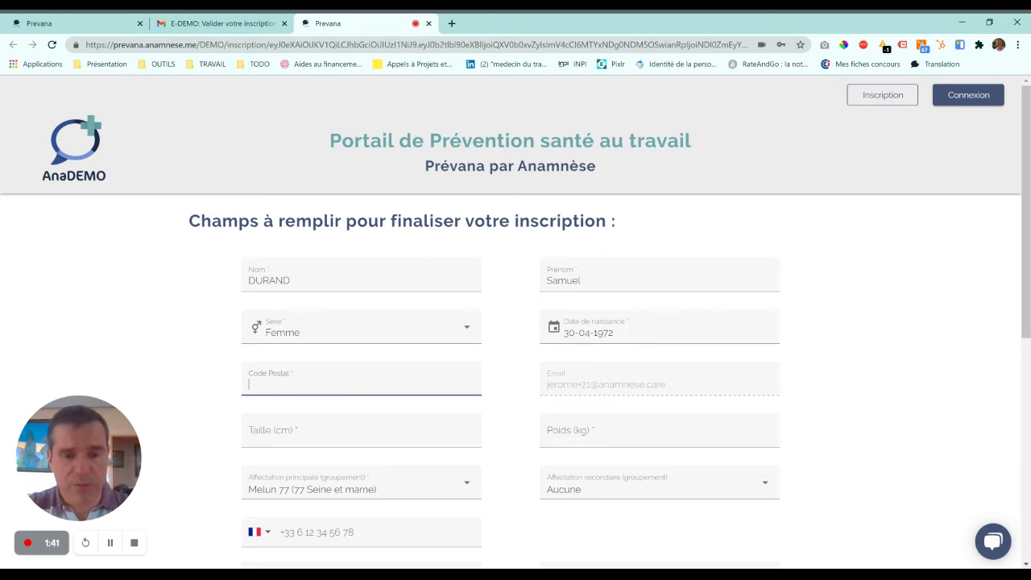
{"action": "type", "text": "750"}
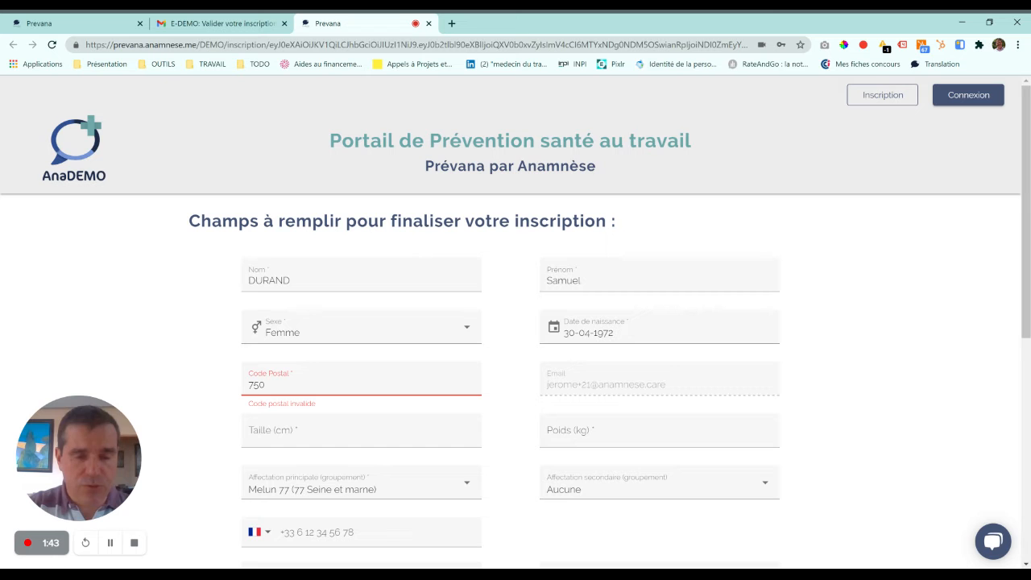
{"action": "type", "text": "04"}
{"action": "key", "text": "Tab"}
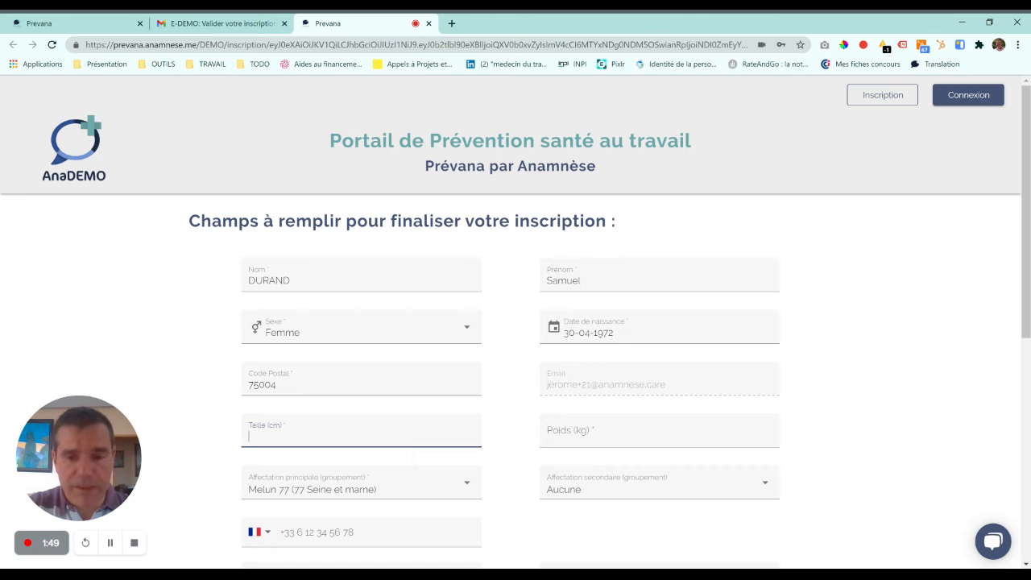
{"action": "key", "text": "Tab"}
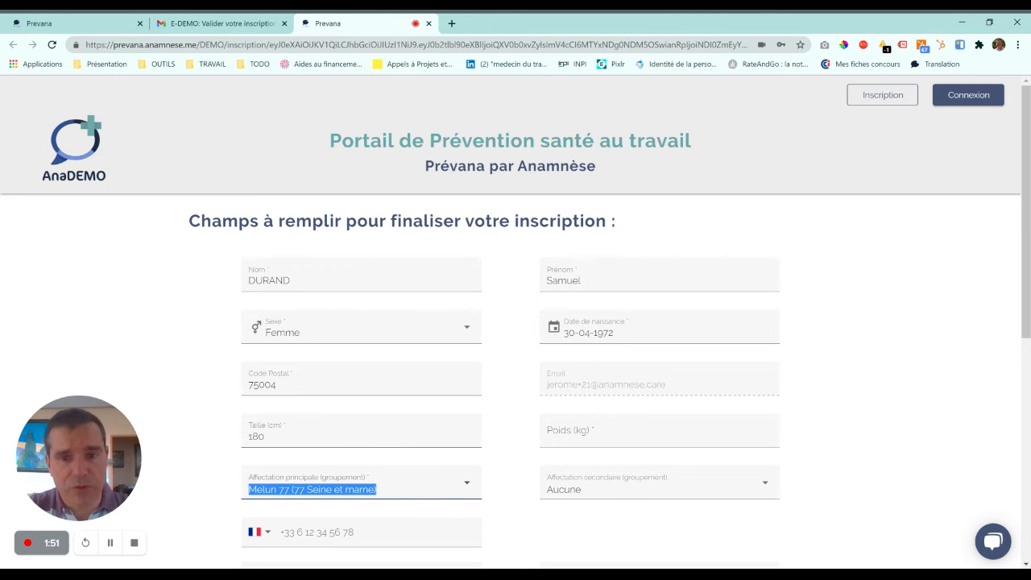
{"action": "left_click", "coordinate": [617, 433]}
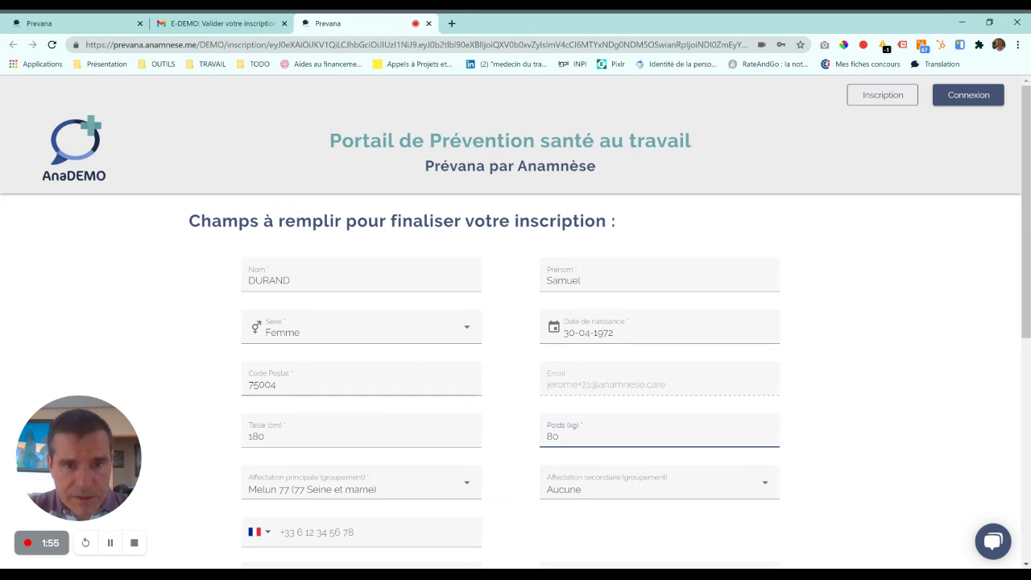
Set Sexe to Homme and enter the user's mobile phone number.
{"action": "left_click", "coordinate": [387, 337]}
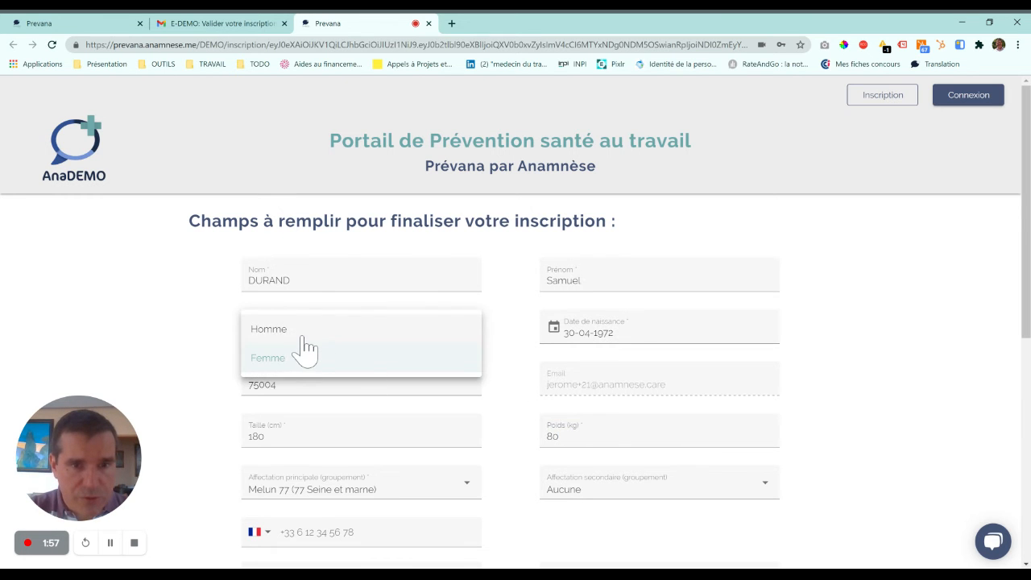
{"action": "left_click", "coordinate": [298, 338]}
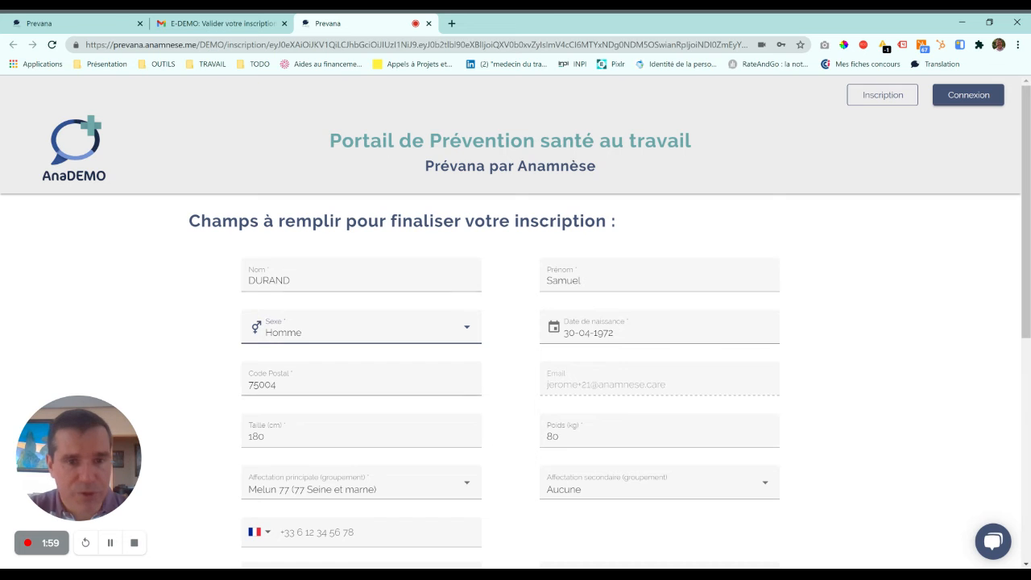
{"action": "scroll", "coordinate": [313, 345], "scroll_direction": "down", "scroll_amount": 2}
{"action": "left_click", "coordinate": [316, 370]}
{"action": "key", "text": "Tab"}
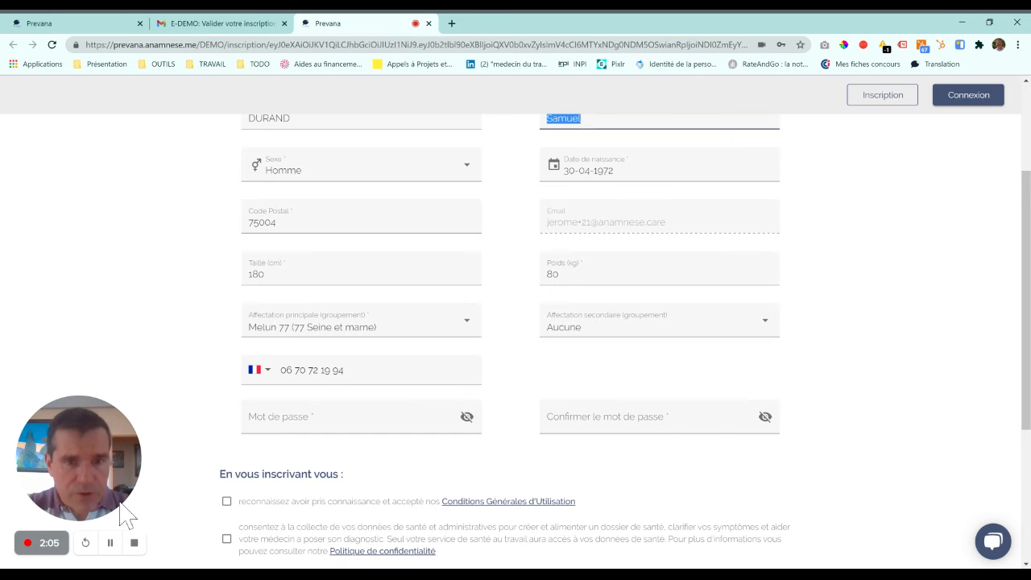
Enter the account password and retype it identically in Confirmer le mot de passe.
{"action": "left_click", "coordinate": [322, 417]}
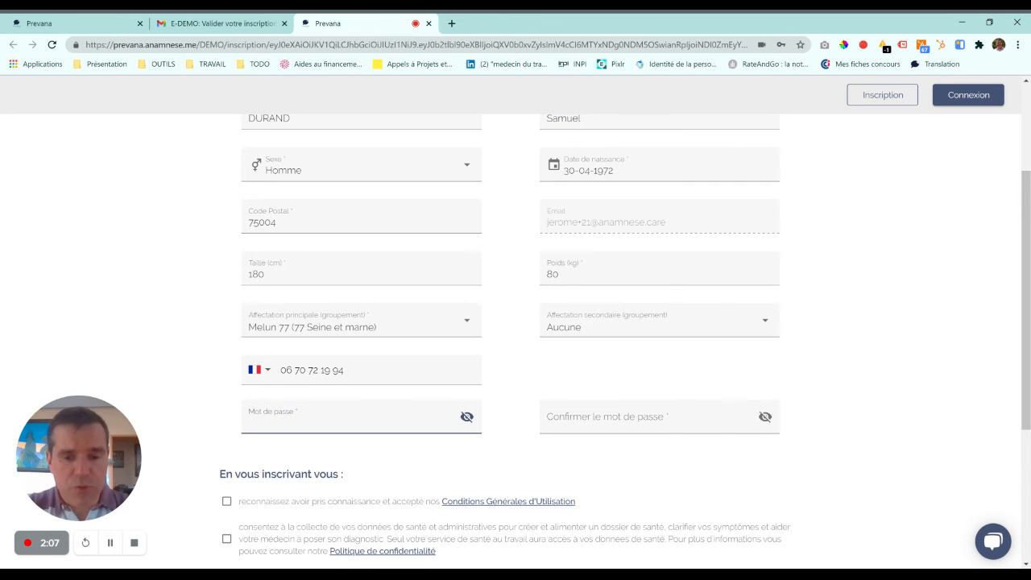
{"action": "type", "text": "••••"}
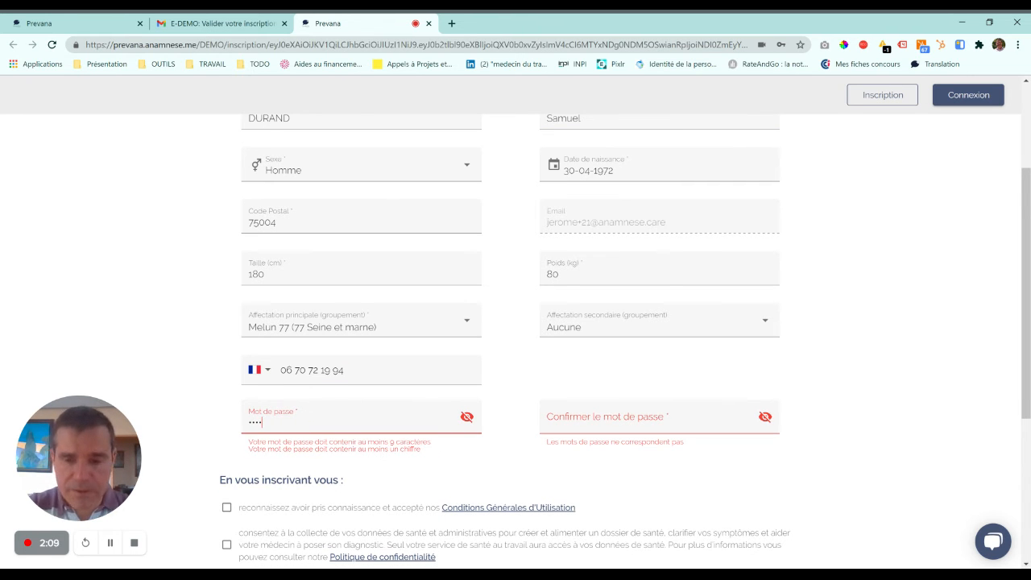
{"action": "type", "text": "•••"}
{"action": "key", "text": "Tab"}
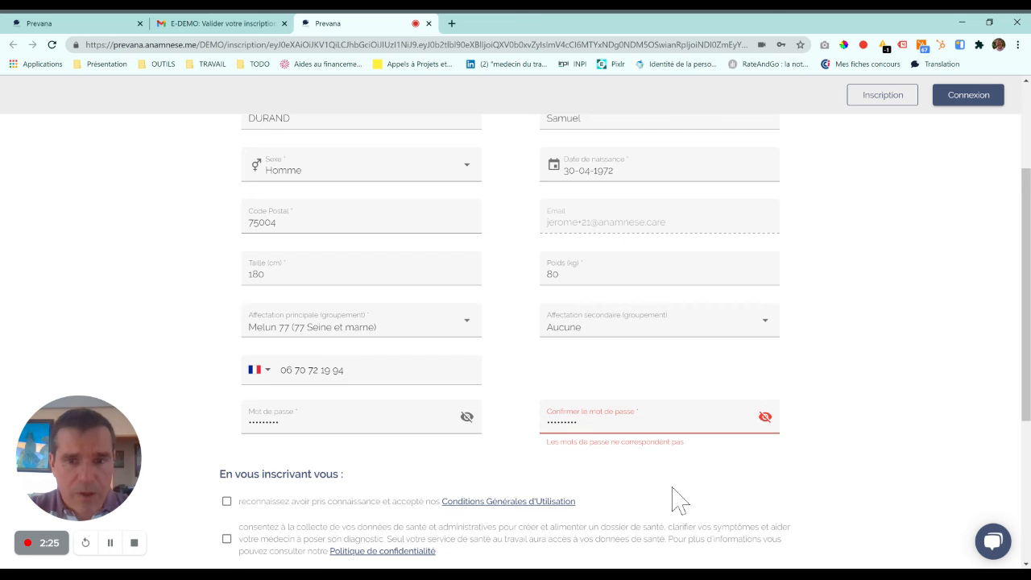
{"action": "scroll", "coordinate": [668, 499], "scroll_direction": "down", "scroll_amount": 1}
{"action": "scroll", "coordinate": [669, 499], "scroll_direction": "down", "scroll_amount": 2}
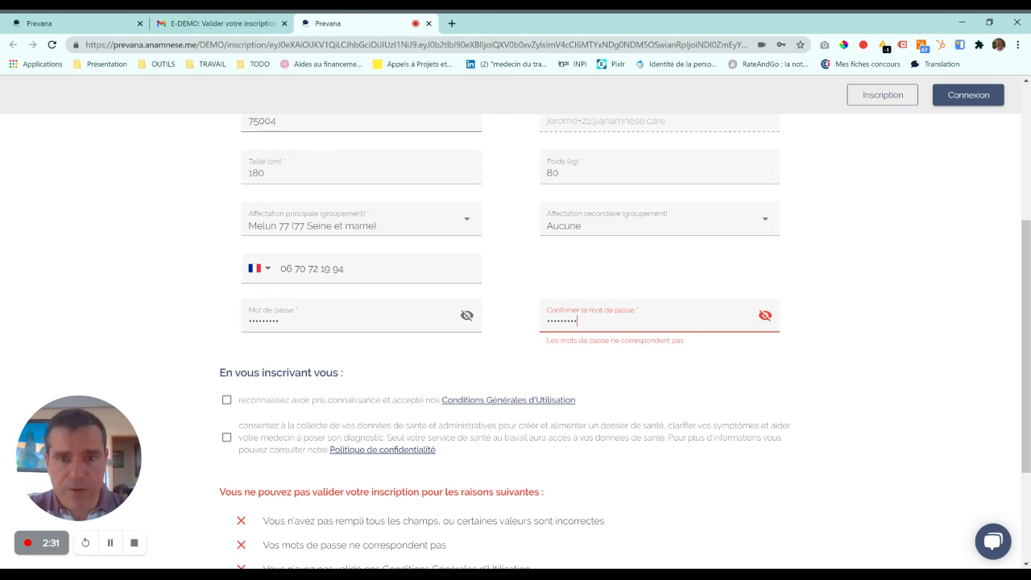
{"action": "key", "text": "ctrl+a"}
{"action": "type", "text": "•••••••••"}
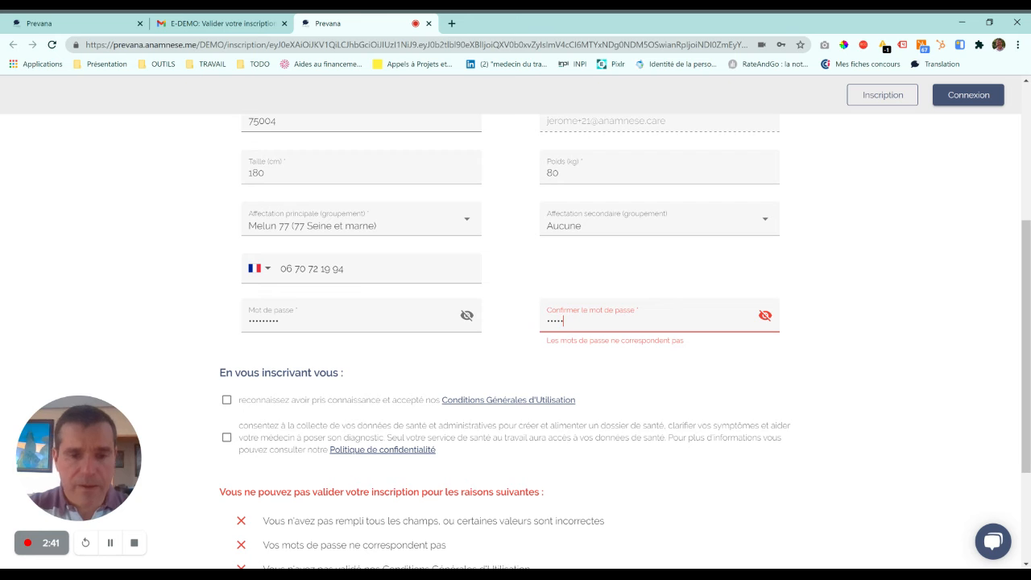
{"action": "type", "text": "••"}
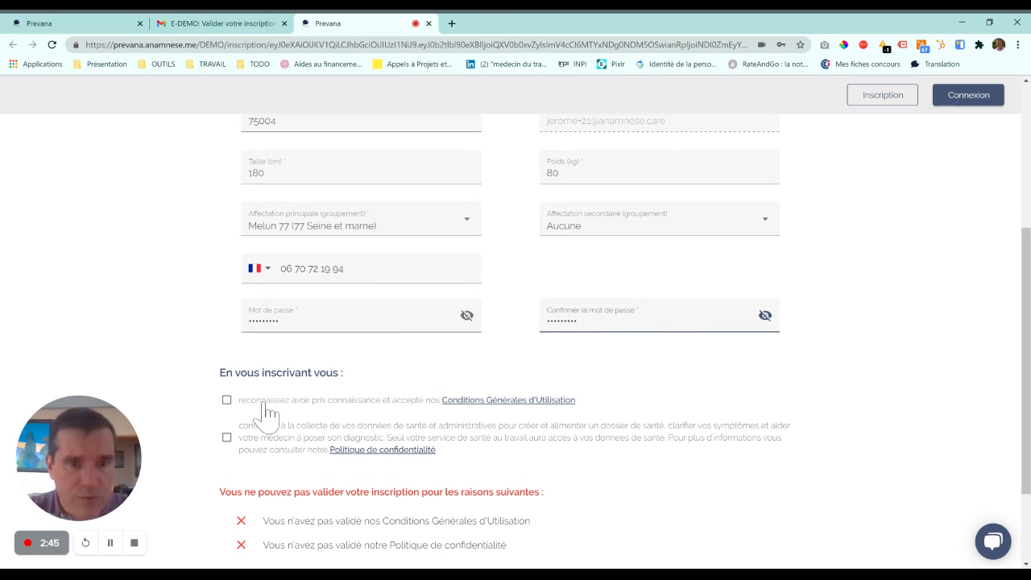
Accept the CGU and the Politique de confidentialité, then validate the completed registration.
{"action": "left_click", "coordinate": [259, 409]}
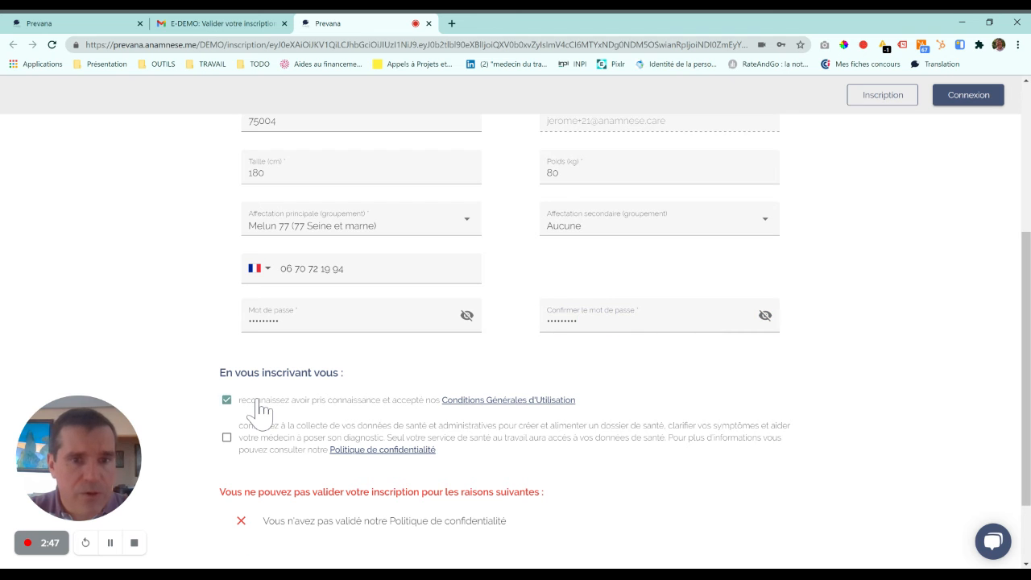
{"action": "left_click", "coordinate": [252, 455]}
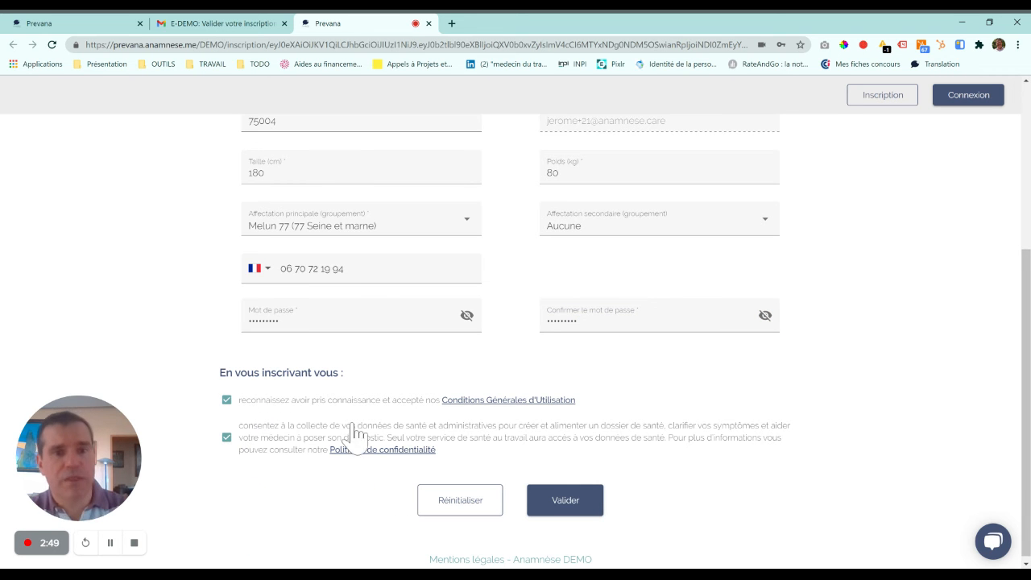
{"action": "left_click", "coordinate": [596, 509]}
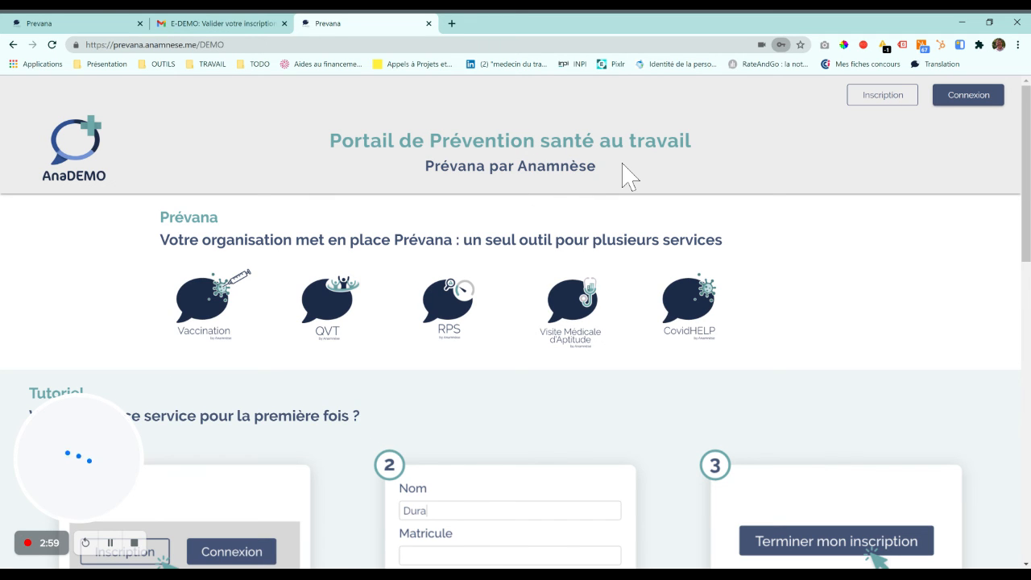
Log in to Prévana with the new account's autofilled e-mail and password.
{"action": "left_click", "coordinate": [974, 97]}
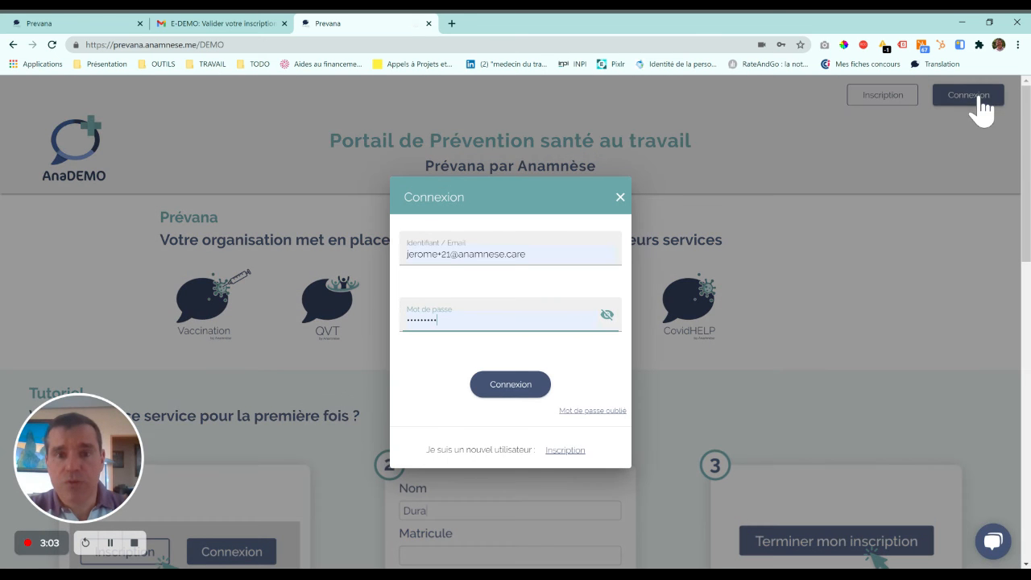
{"action": "left_click", "coordinate": [575, 252]}
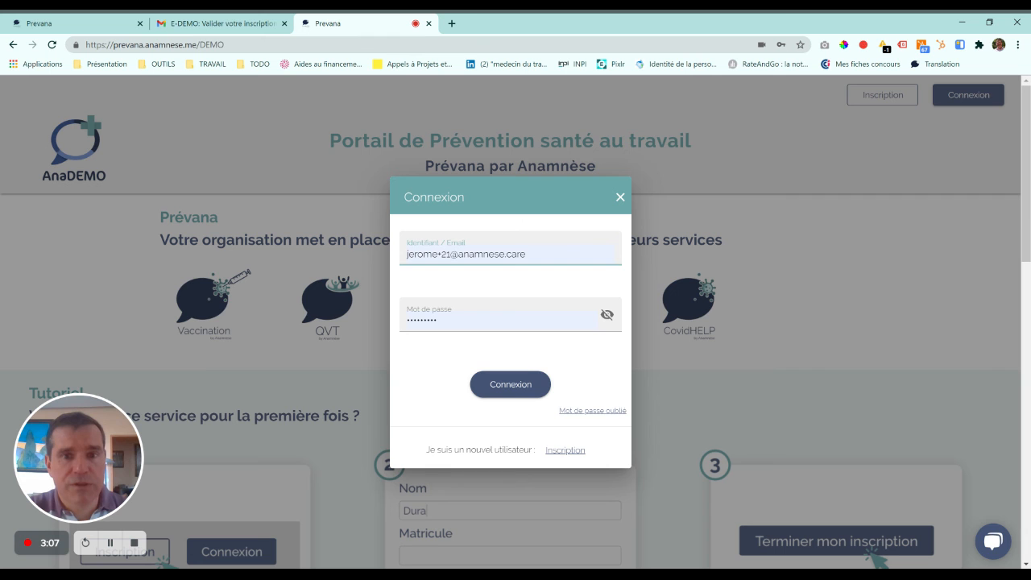
{"action": "key", "text": "Tab"}
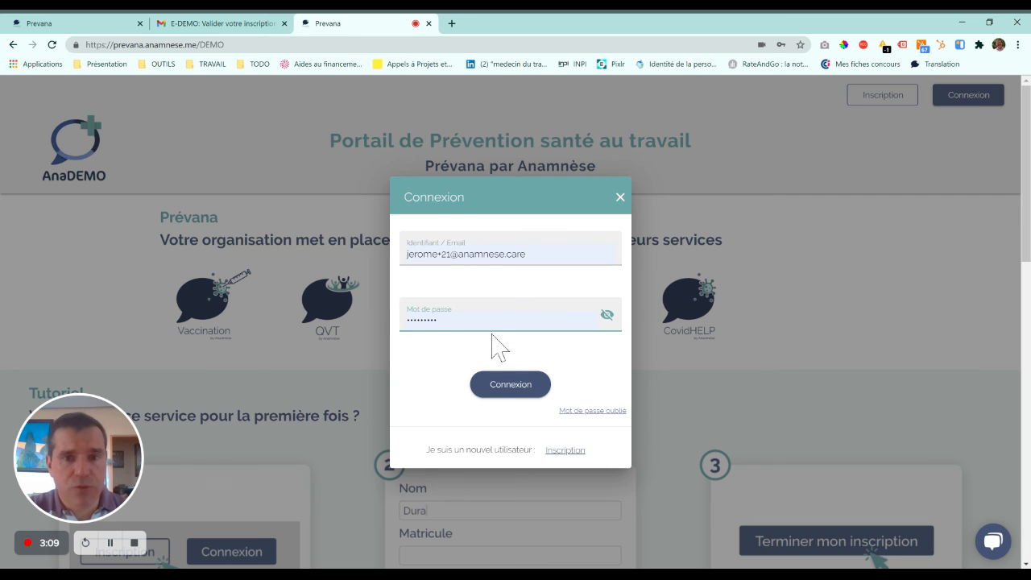
{"action": "left_click", "coordinate": [519, 388]}
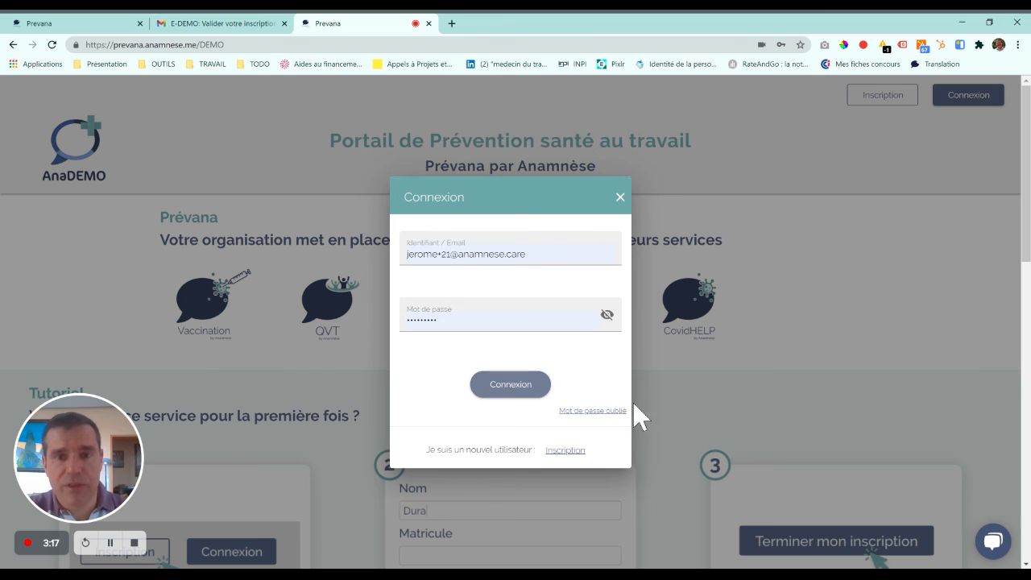
{"action": "left_click", "coordinate": [528, 396]}
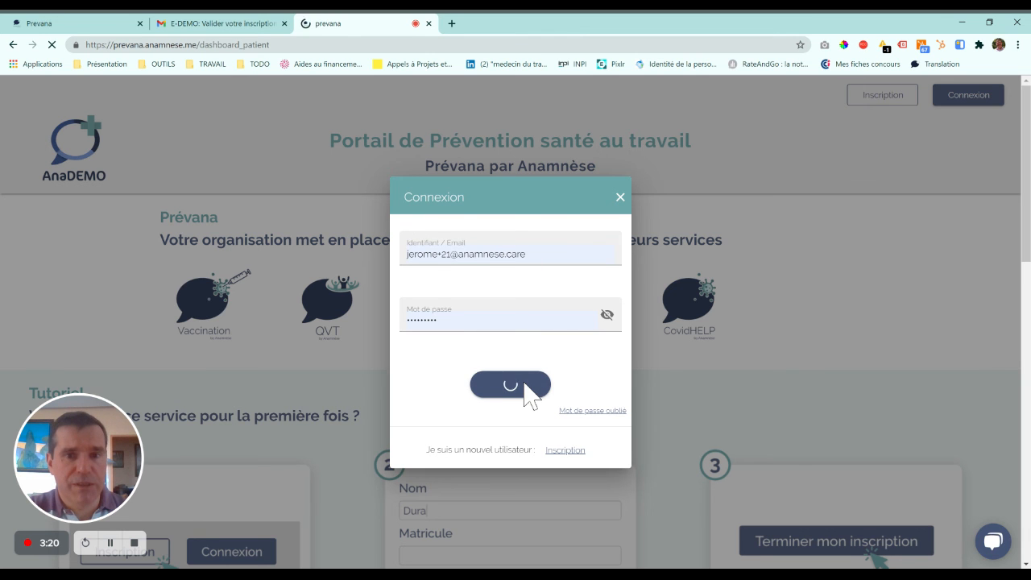